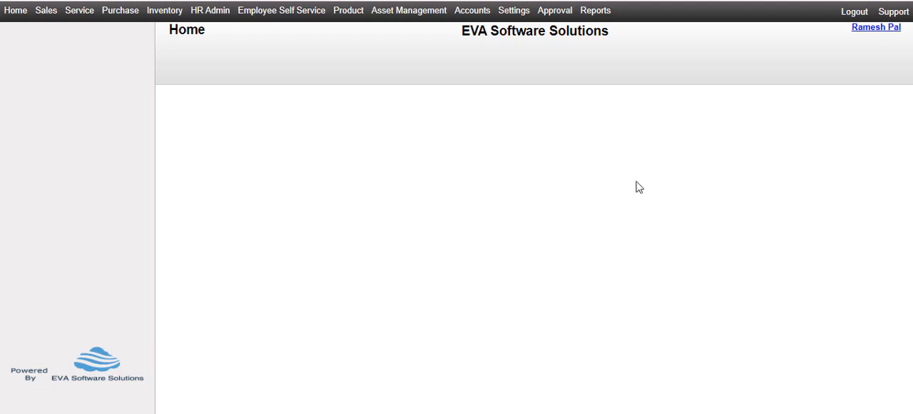
Open a blank Calendar form in the HR Configuration section of HR Admin.
{"action": "left_click", "coordinate": [204, 12]}
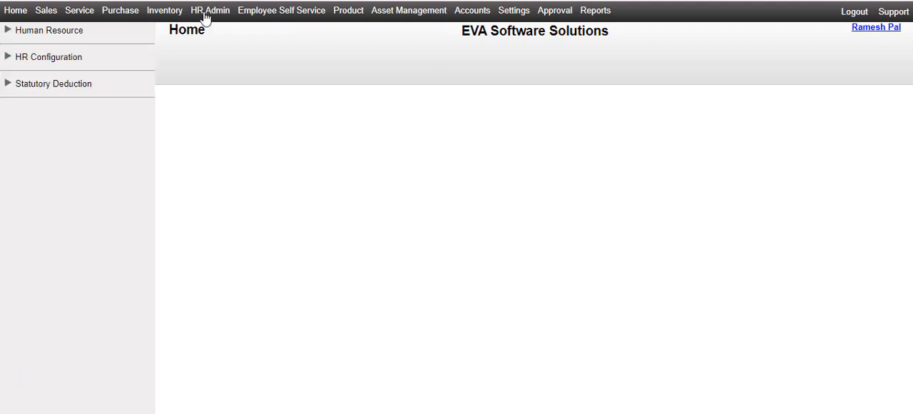
{"action": "left_click", "coordinate": [39, 62]}
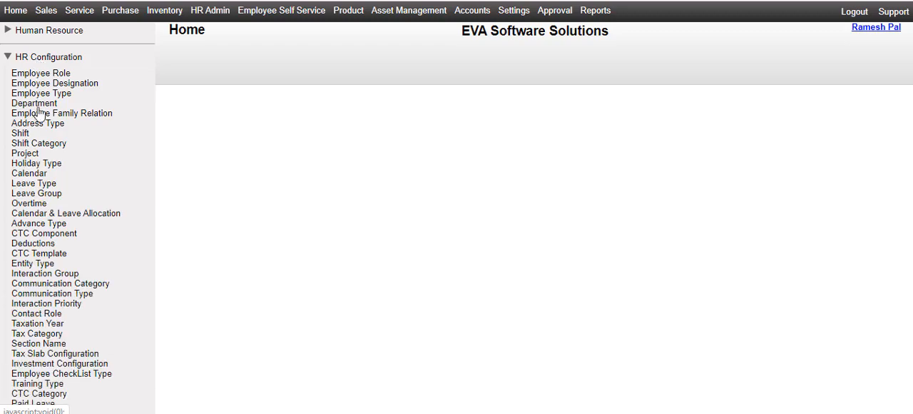
{"action": "left_click", "coordinate": [32, 173]}
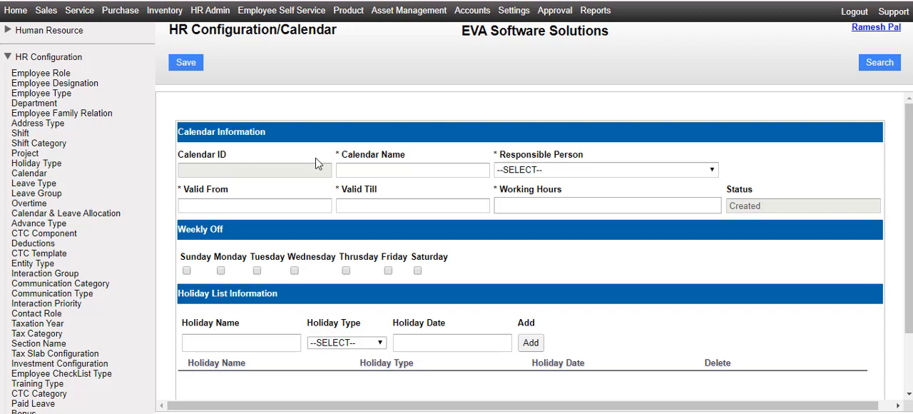
Name the calendar "Calendar 2020" and choose the responsible person for it.
{"action": "left_click", "coordinate": [425, 168]}
{"action": "type", "text": "Calendar 2020"}
{"action": "left_click", "coordinate": [684, 169]}
{"action": "left_click", "coordinate": [684, 182]}
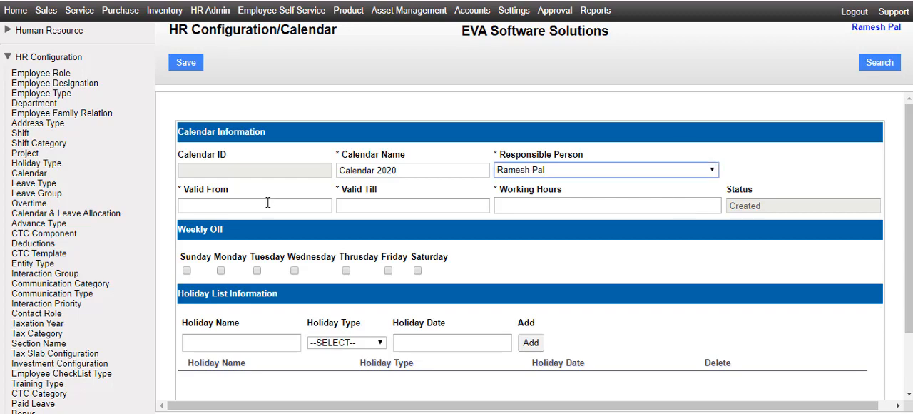
Set the calendar's Valid From date to 01-01-2020.
{"action": "left_click", "coordinate": [293, 208]}
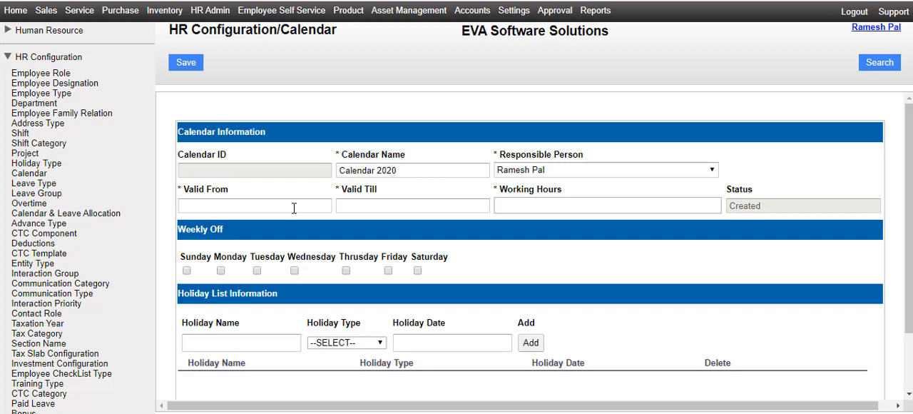
{"action": "left_click", "coordinate": [294, 207]}
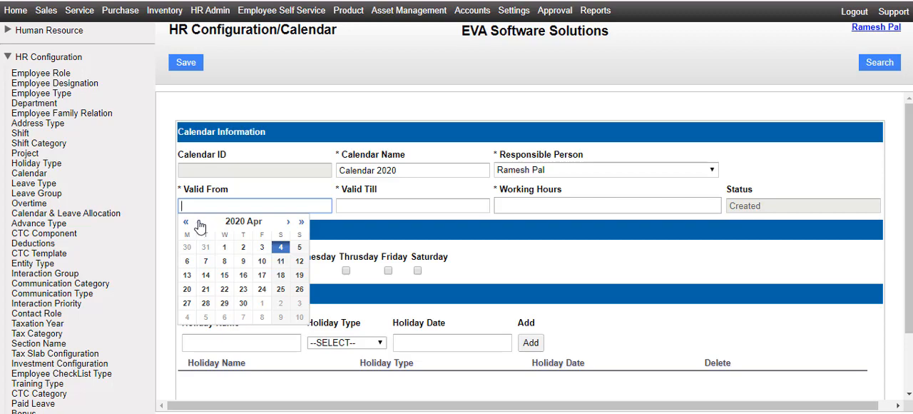
{"action": "left_click", "coordinate": [225, 249]}
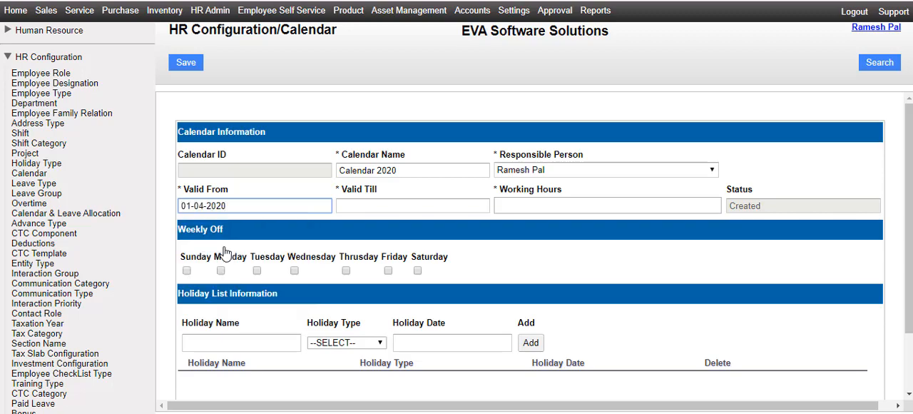
{"action": "key", "text": "Left"}
{"action": "key", "text": "Left"}
{"action": "key", "text": "Left"}
{"action": "key", "text": "BackSpace"}
{"action": "type", "text": "1"}
Set the calendar's Valid Till date to 31-12-2020.
{"action": "left_click", "coordinate": [476, 204]}
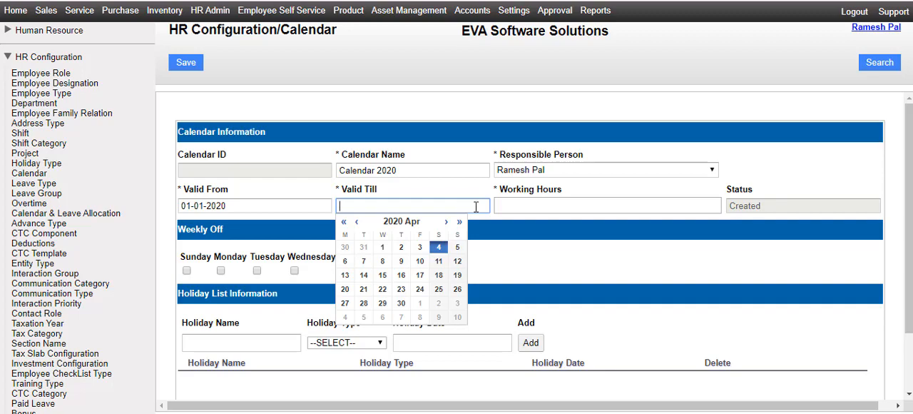
{"action": "left_click", "coordinate": [363, 247]}
{"action": "key", "text": "Left"}
{"action": "key", "text": "Left"}
{"action": "key", "text": "Left"}
{"action": "key", "text": "Left"}
{"action": "key", "text": "Left"}
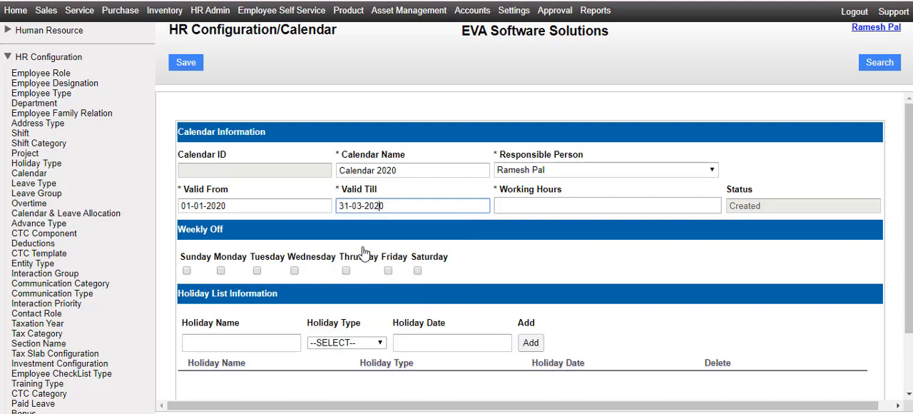
{"action": "key", "text": "BackSpace"}
{"action": "key", "text": "BackSpace"}
{"action": "type", "text": "12"}
Set the calendar's working hours to 9.
{"action": "left_click", "coordinate": [663, 196]}
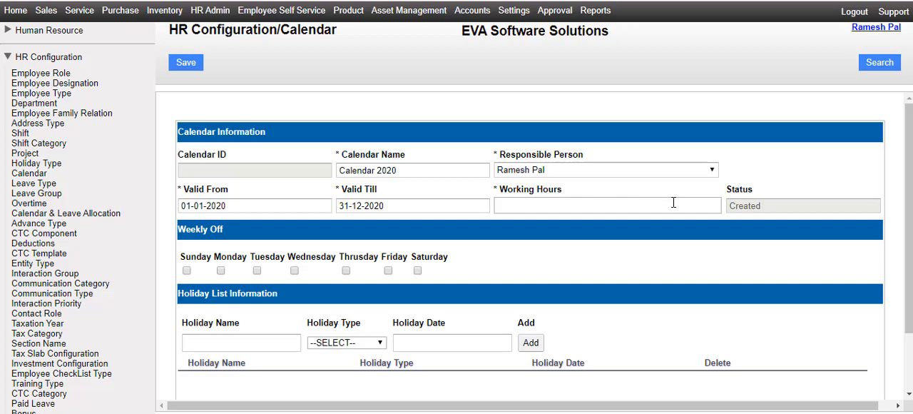
{"action": "left_click", "coordinate": [672, 202]}
{"action": "type", "text": "9"}
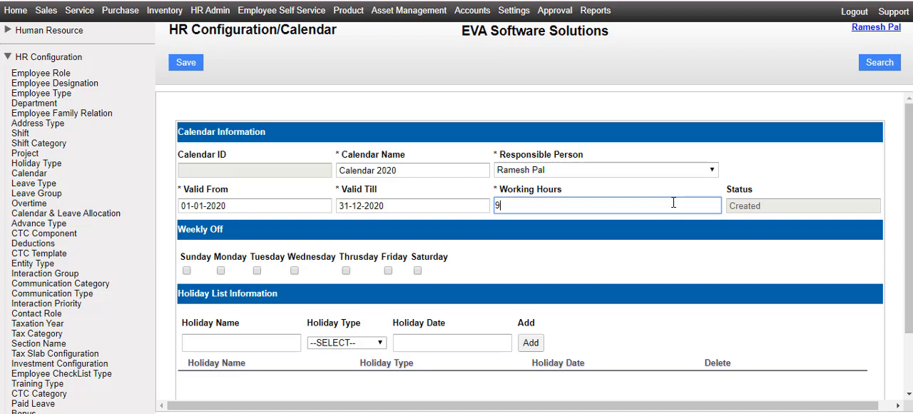
Try Sunday as the weekly off day and clear it again.
{"action": "scroll", "coordinate": [728, 242], "scroll_direction": "down", "scroll_amount": 1}
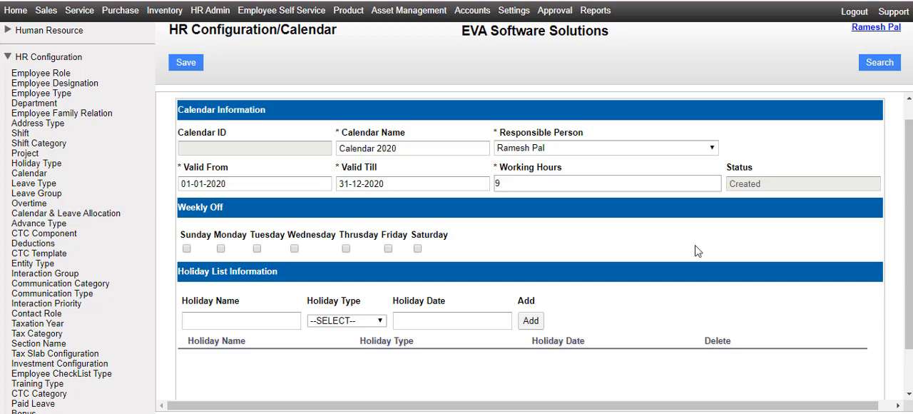
{"action": "left_click", "coordinate": [187, 248]}
Add Republic Day to the holiday list as a National Holiday dated 26-01-2020.
{"action": "scroll", "coordinate": [263, 241], "scroll_direction": "down", "scroll_amount": 1}
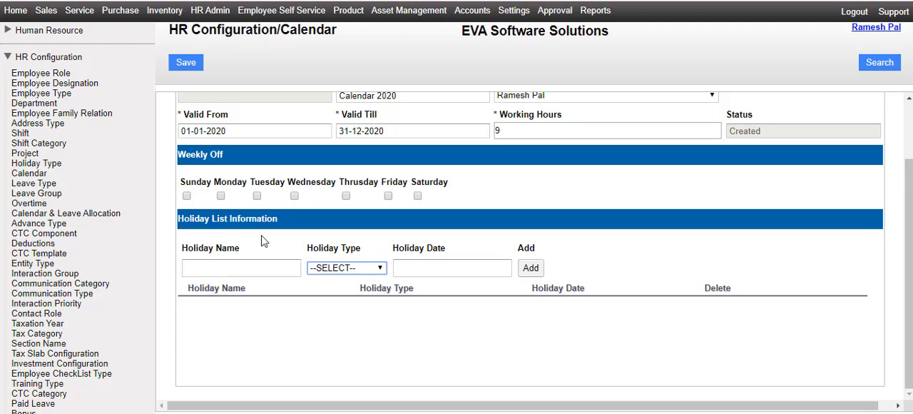
{"action": "left_click", "coordinate": [281, 268]}
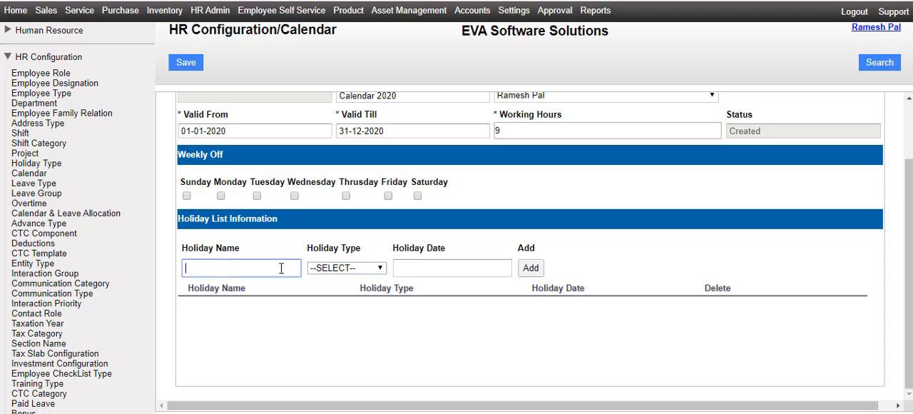
{"action": "type", "text": "Republic Day"}
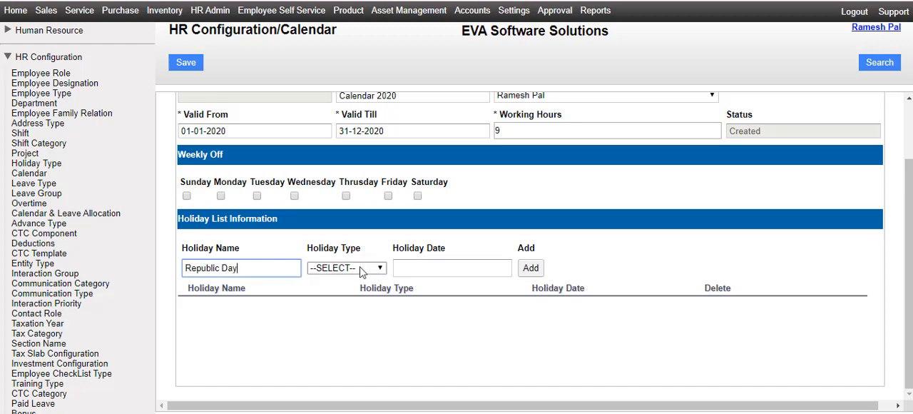
{"action": "left_click", "coordinate": [361, 268]}
{"action": "left_click", "coordinate": [362, 270]}
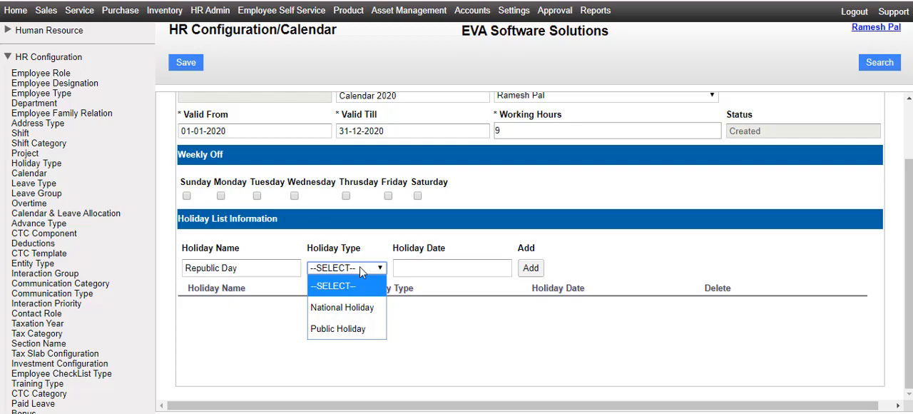
{"action": "left_click", "coordinate": [365, 308]}
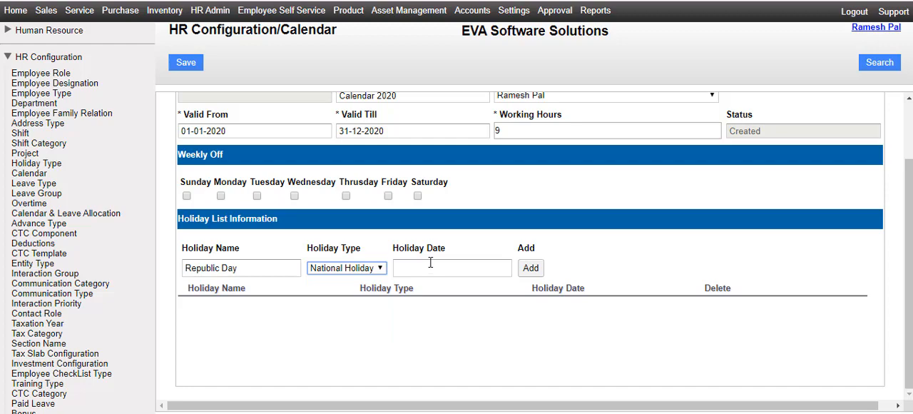
{"action": "left_click", "coordinate": [497, 268]}
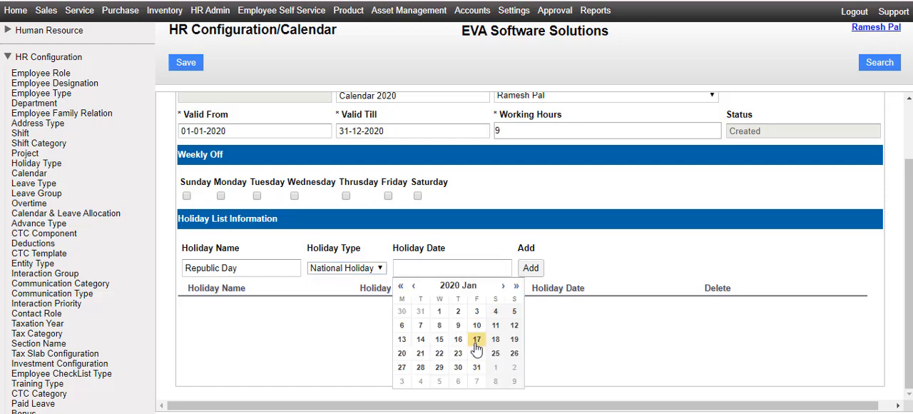
{"action": "left_click", "coordinate": [513, 355]}
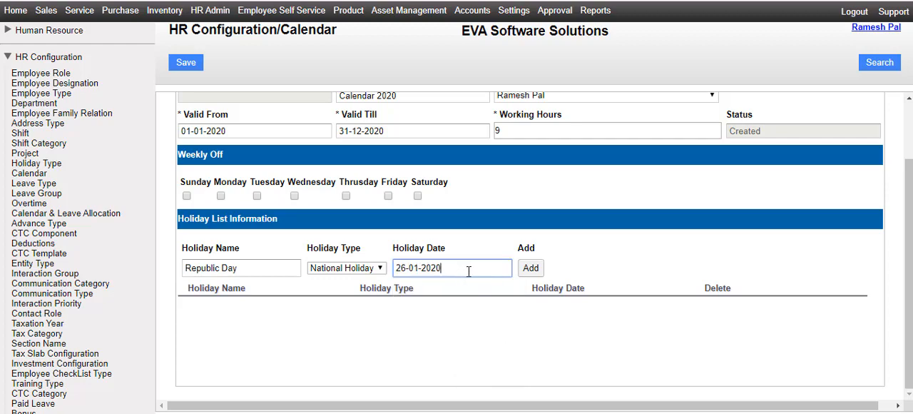
{"action": "left_click", "coordinate": [531, 269]}
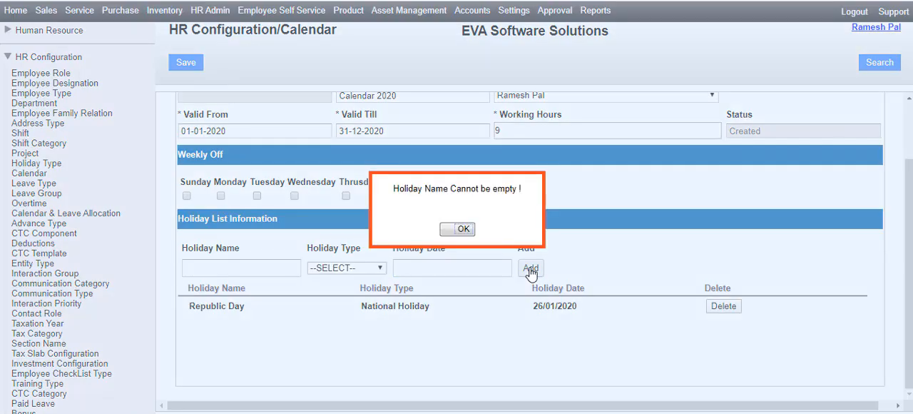
{"action": "left_click", "coordinate": [459, 229]}
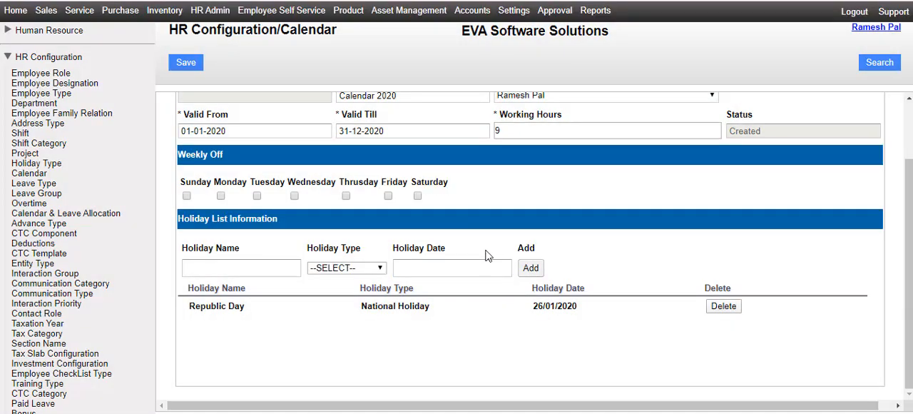
Add national holidays Labour Day (01/05/2020), Independence Day (15/08/2020) and Gandhi Jayanti (02/10/2020), and save the calendar.
{"action": "left_click", "coordinate": [257, 268]}
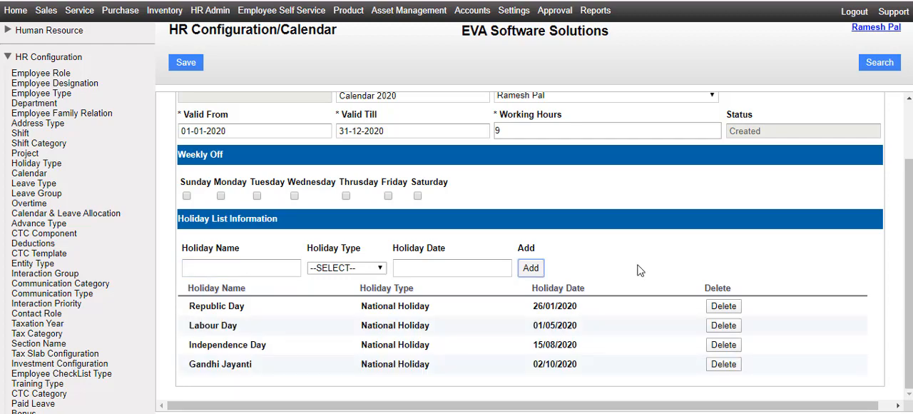
{"action": "left_click", "coordinate": [187, 65]}
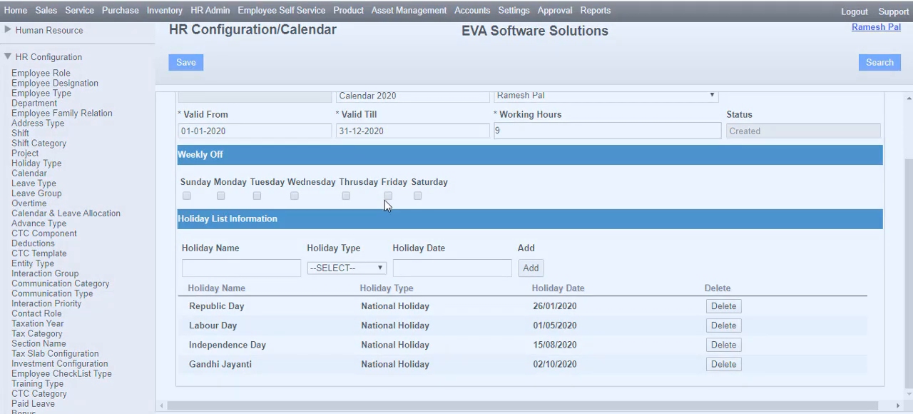
{"action": "left_click", "coordinate": [447, 233]}
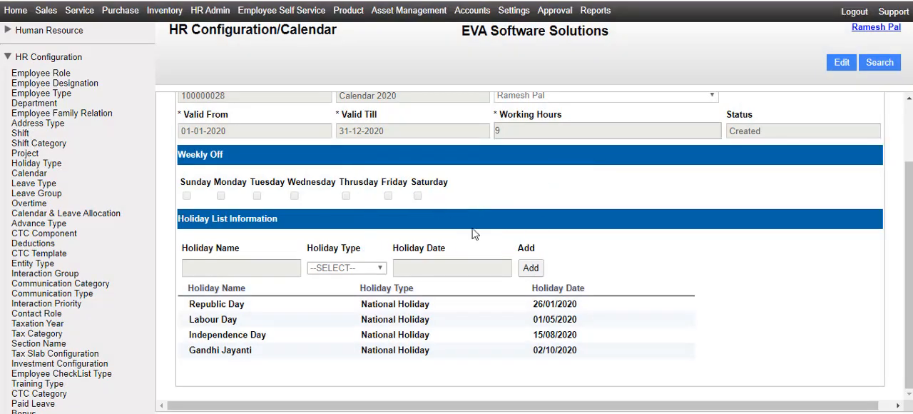
Submit the saved Calendar 2020 record and acknowledge the submission.
{"action": "scroll", "coordinate": [547, 209], "scroll_direction": "up", "scroll_amount": 2}
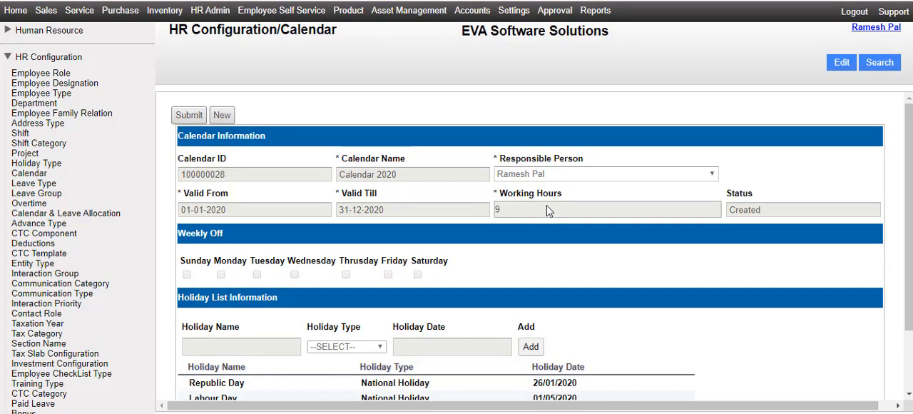
{"action": "left_click", "coordinate": [187, 116]}
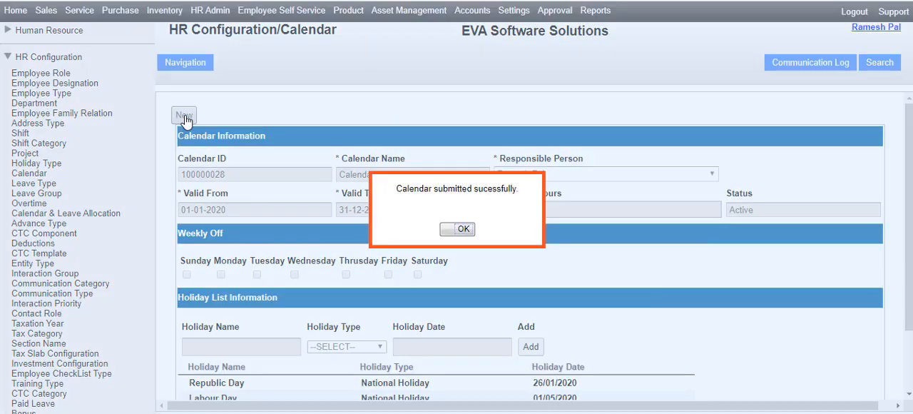
{"action": "left_click", "coordinate": [460, 229]}
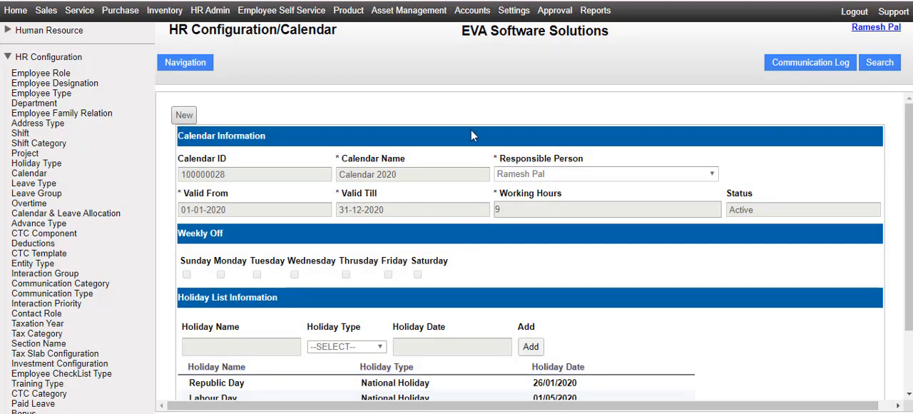